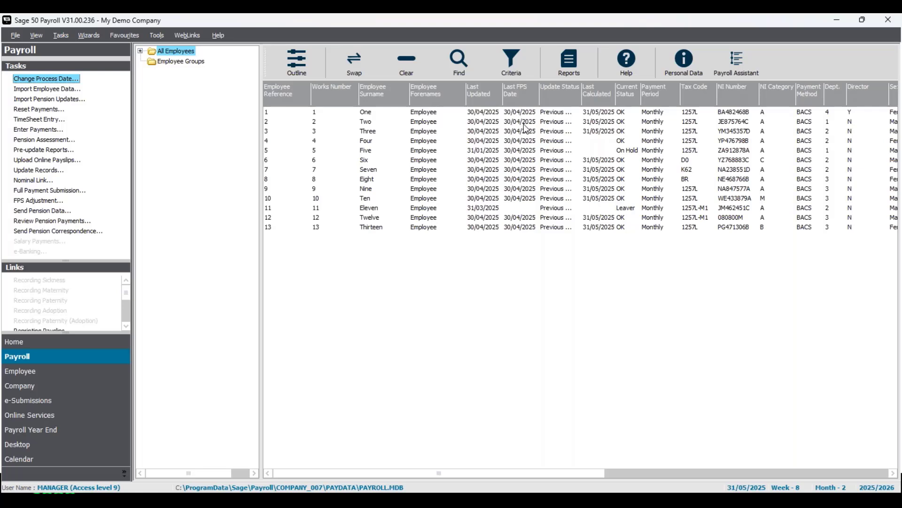
Step: Examine the current status of the on-hold employee 5 and the leaver, employee 11, in the employee list
{"action": "left_click", "coordinate": [609, 151]}
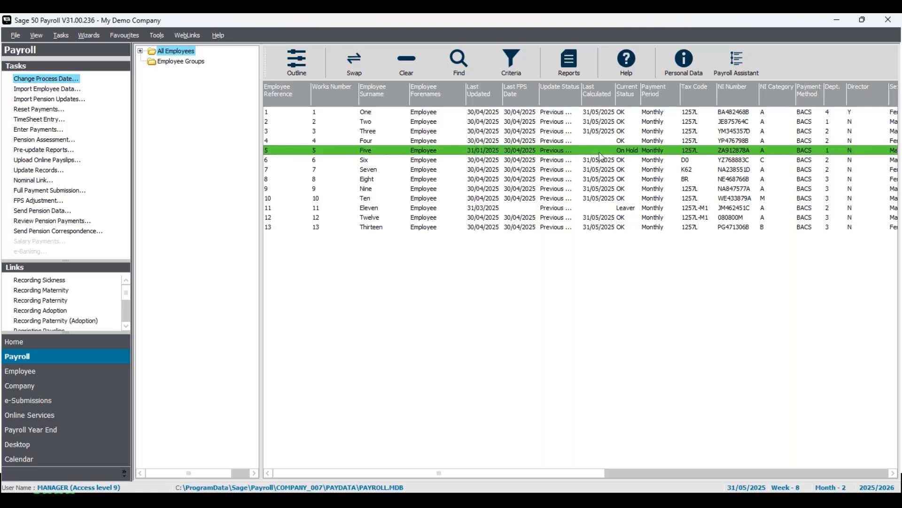
{"action": "left_click", "coordinate": [619, 208]}
{"action": "left_click", "coordinate": [618, 209]}
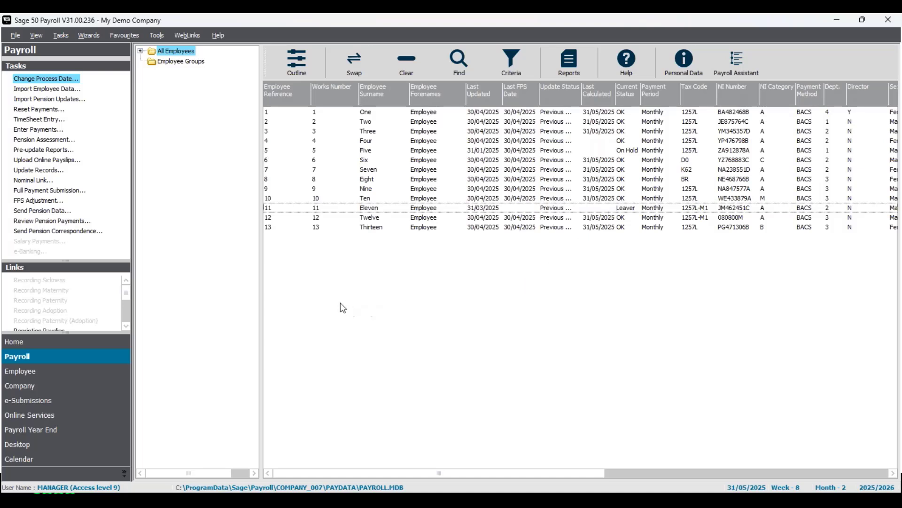
Step: Check the payroll process date and its tax period, leaving the date as it is
{"action": "left_click", "coordinate": [56, 80]}
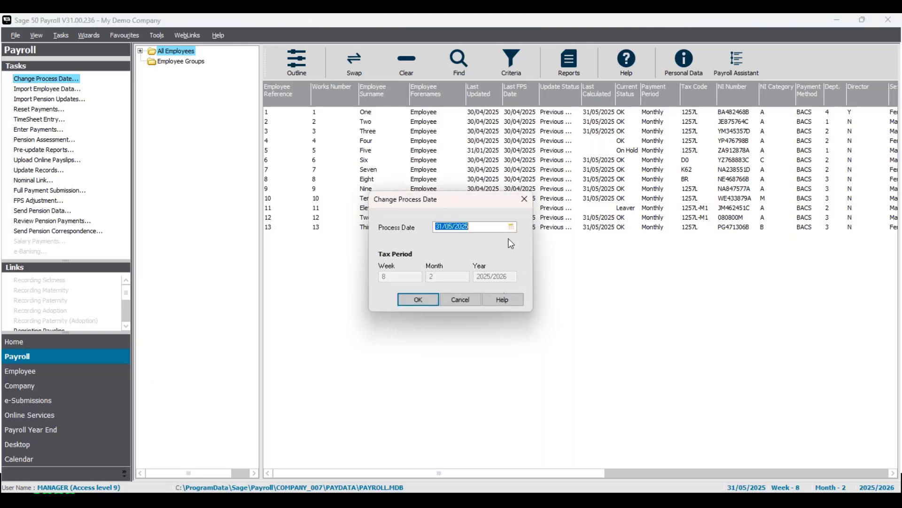
{"action": "left_click", "coordinate": [488, 225]}
{"action": "left_click", "coordinate": [524, 198]}
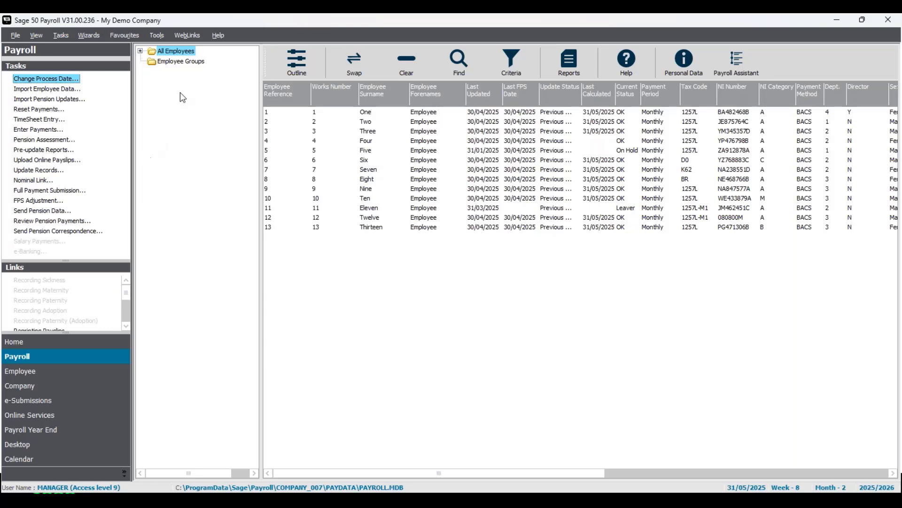
Step: Filter the employee list to the Service department of the Monthly payroll and select all its employees
{"action": "left_click", "coordinate": [140, 51]}
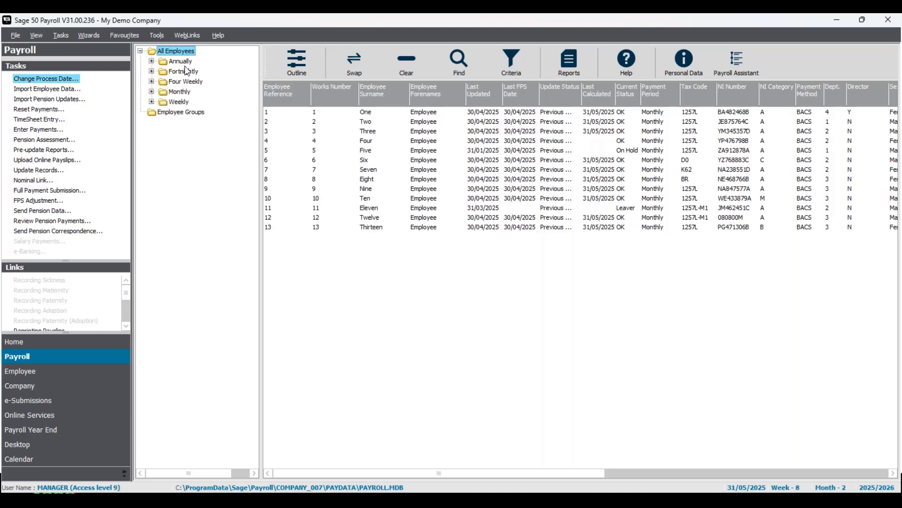
{"action": "left_click", "coordinate": [151, 92]}
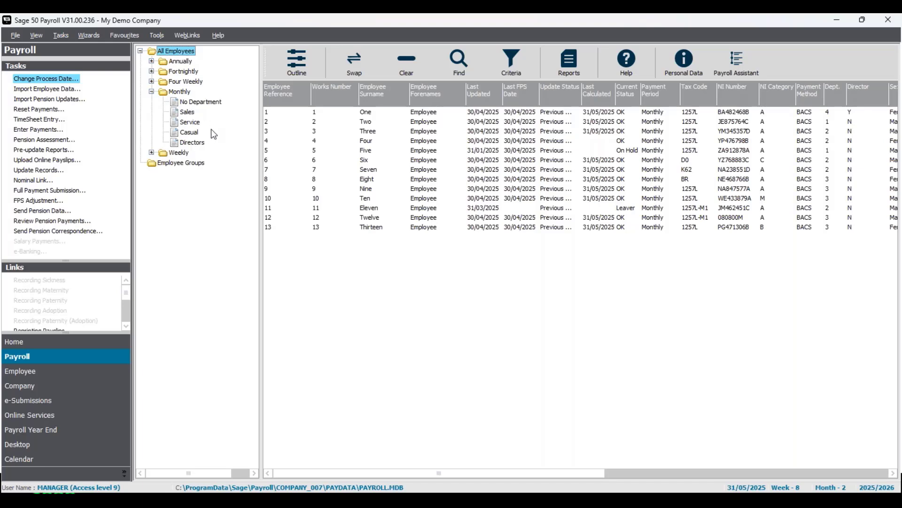
{"action": "left_click", "coordinate": [190, 123]}
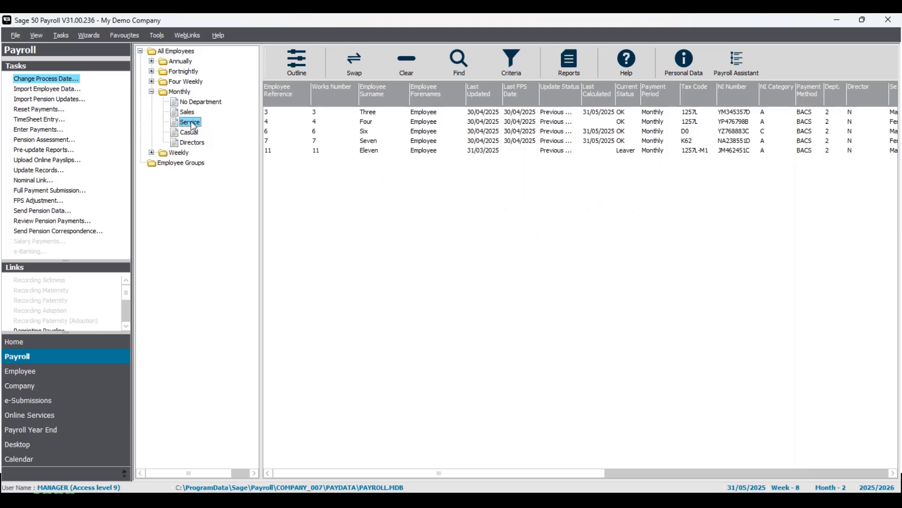
{"action": "left_click", "coordinate": [354, 64]}
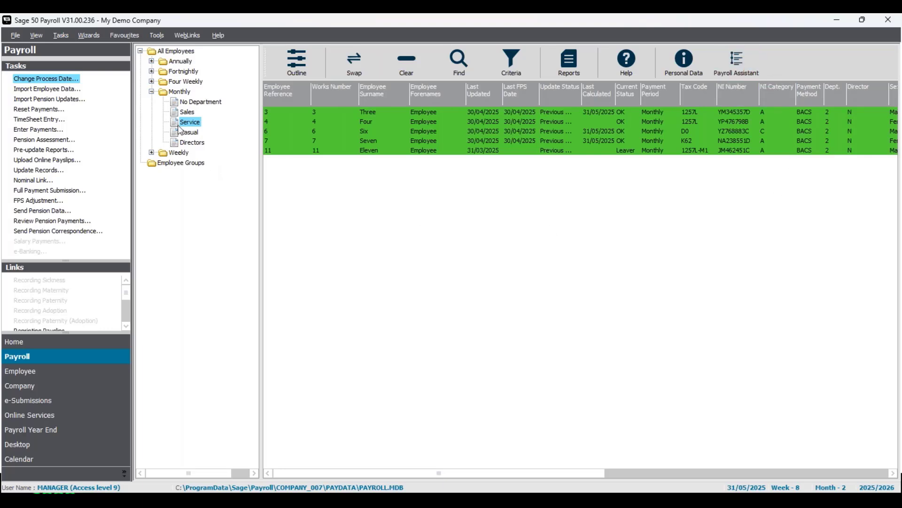
Step: Return to the full All Employees list, clear the selection and select every employee
{"action": "left_click", "coordinate": [179, 93]}
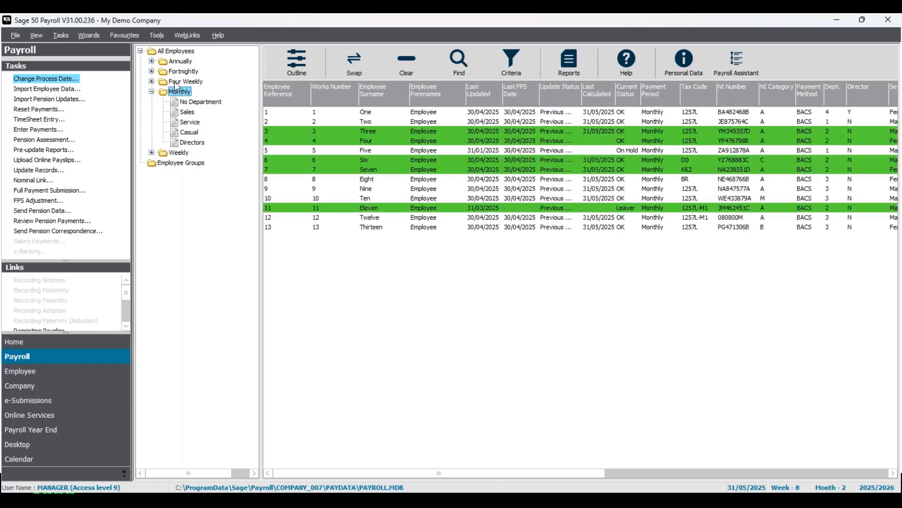
{"action": "left_click", "coordinate": [177, 51]}
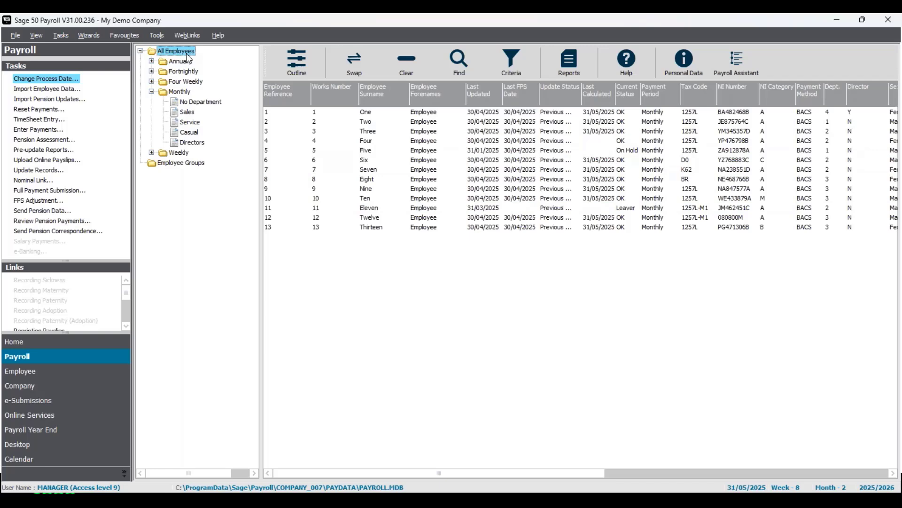
{"action": "left_click", "coordinate": [409, 59]}
{"action": "left_click", "coordinate": [359, 64]}
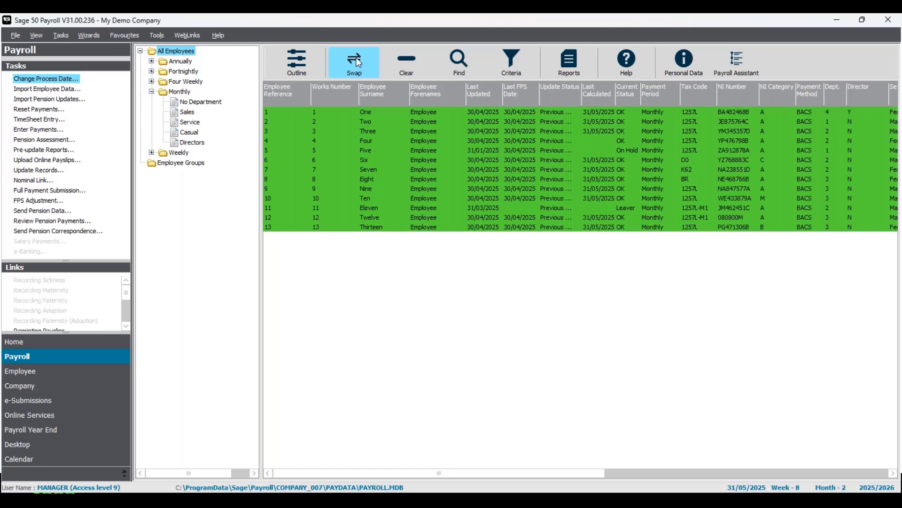
Step: Open the Payroll Assistant for a health check with reference date 31/05/2025 on all available employees
{"action": "left_click", "coordinate": [219, 36]}
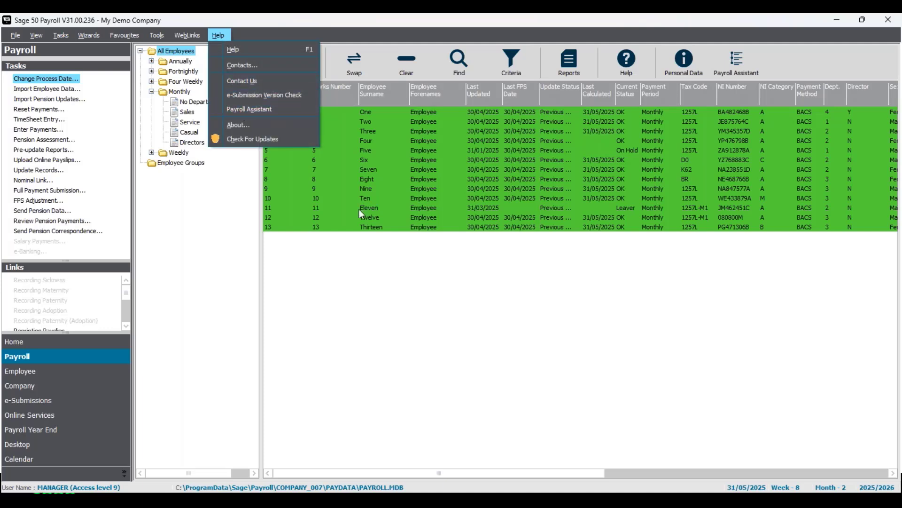
{"action": "left_click", "coordinate": [679, 332]}
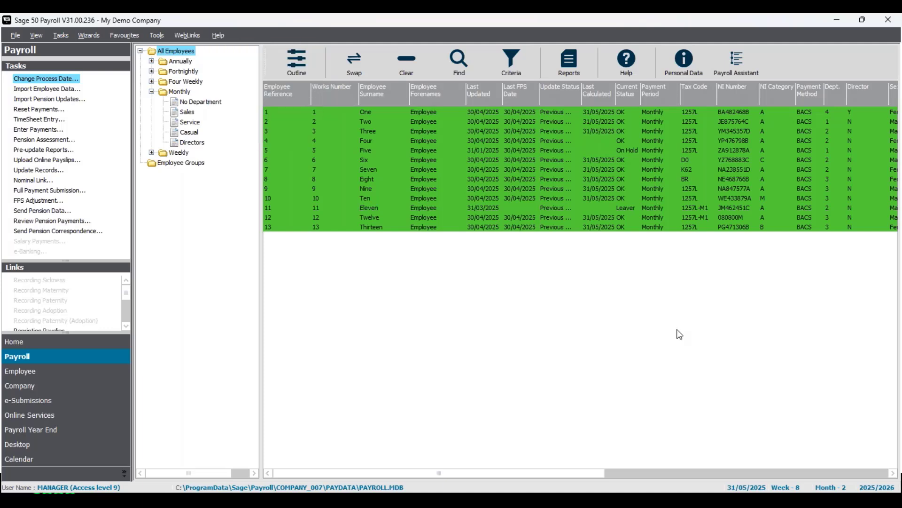
{"action": "left_click", "coordinate": [738, 60]}
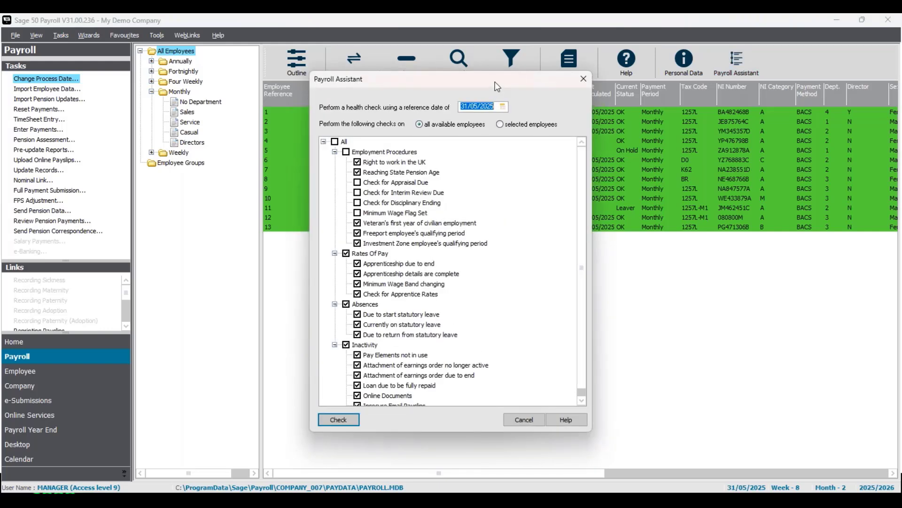
{"action": "left_click_drag", "start_coordinate": [497, 86], "coordinate": [512, 84]}
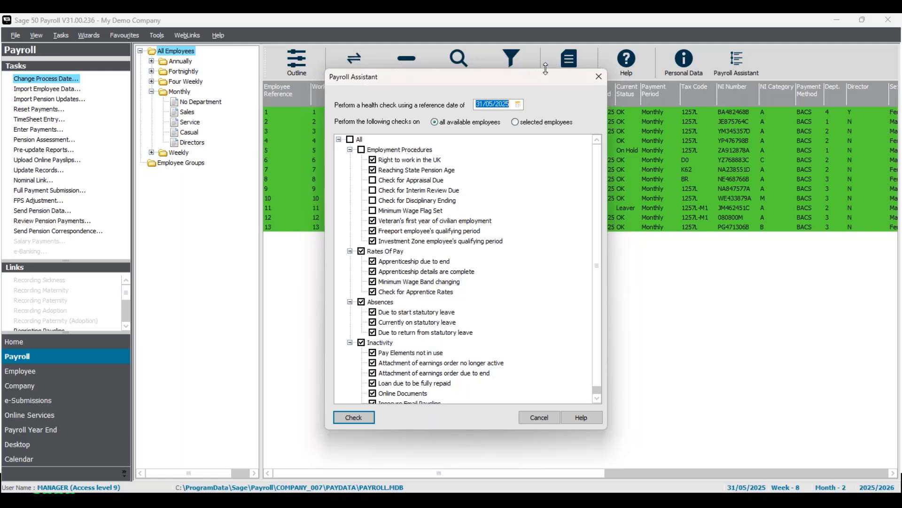
{"action": "left_click", "coordinate": [512, 105]}
{"action": "left_click", "coordinate": [515, 122]}
{"action": "left_click", "coordinate": [427, 122]}
Step: Examine the individual checks under Employment Procedures, Rates Of Pay, Absences and Inactivity in the Payroll Assistant
{"action": "left_click", "coordinate": [350, 149]}
{"action": "left_click", "coordinate": [350, 160]}
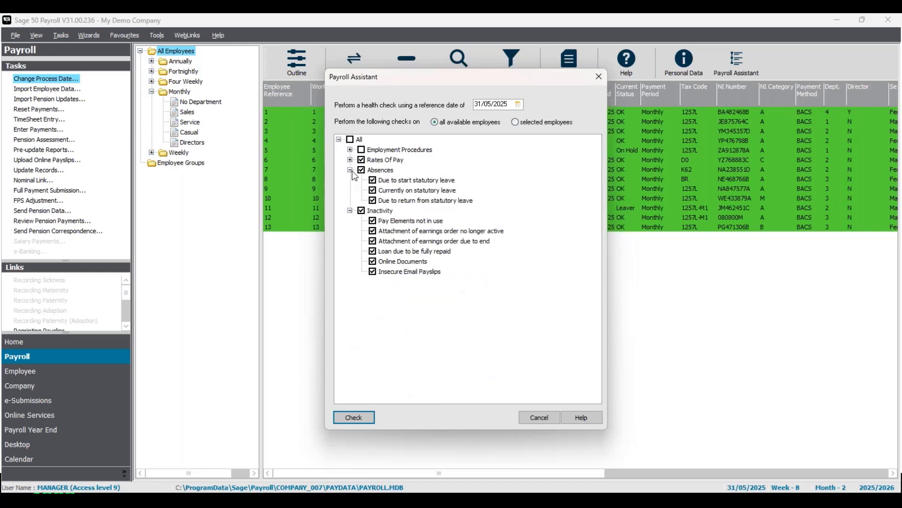
{"action": "left_click", "coordinate": [351, 170]}
{"action": "left_click", "coordinate": [350, 181]}
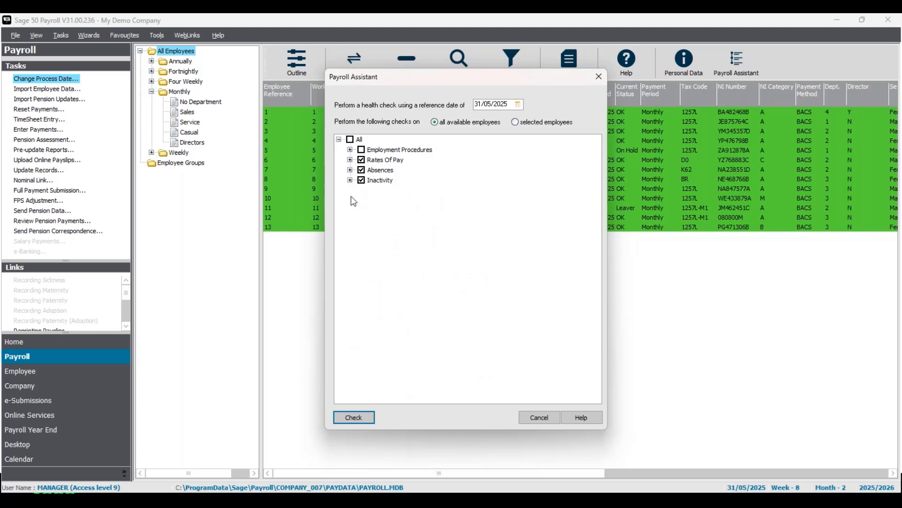
{"action": "left_click", "coordinate": [350, 181]}
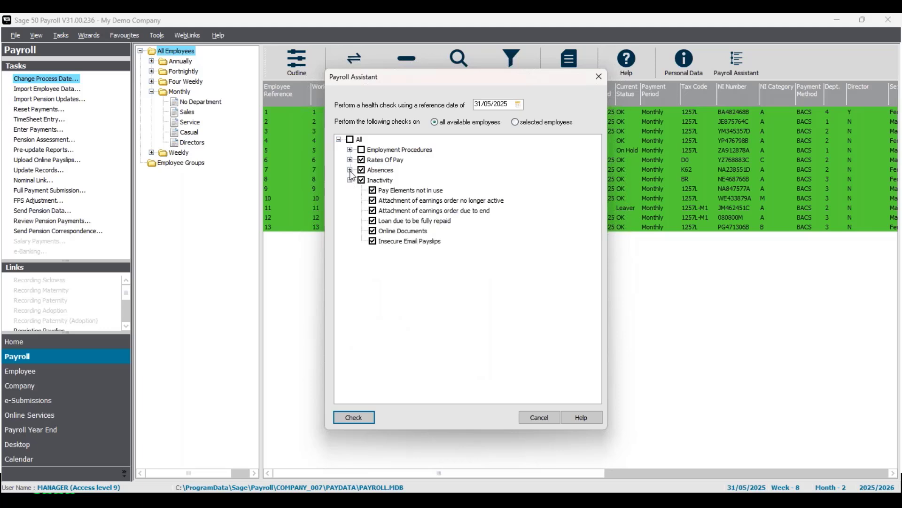
{"action": "left_click", "coordinate": [350, 170]}
{"action": "left_click", "coordinate": [349, 160]}
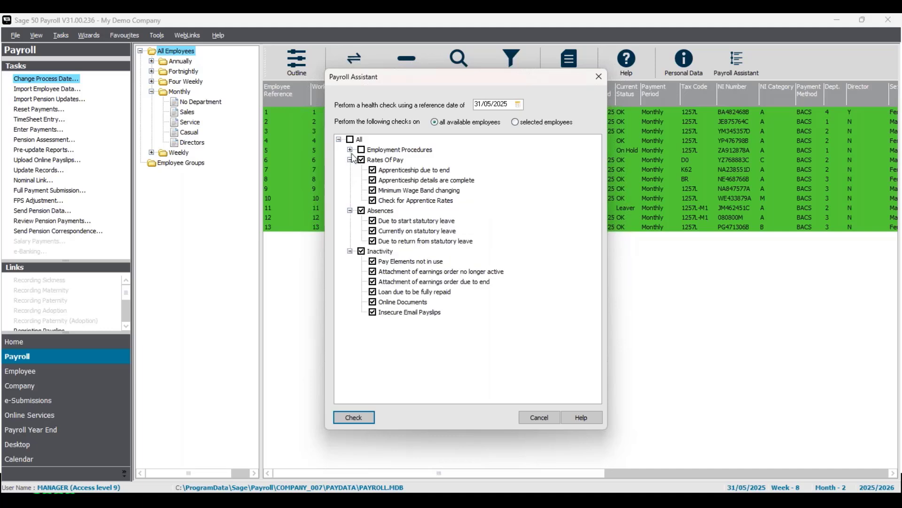
{"action": "left_click", "coordinate": [350, 150]}
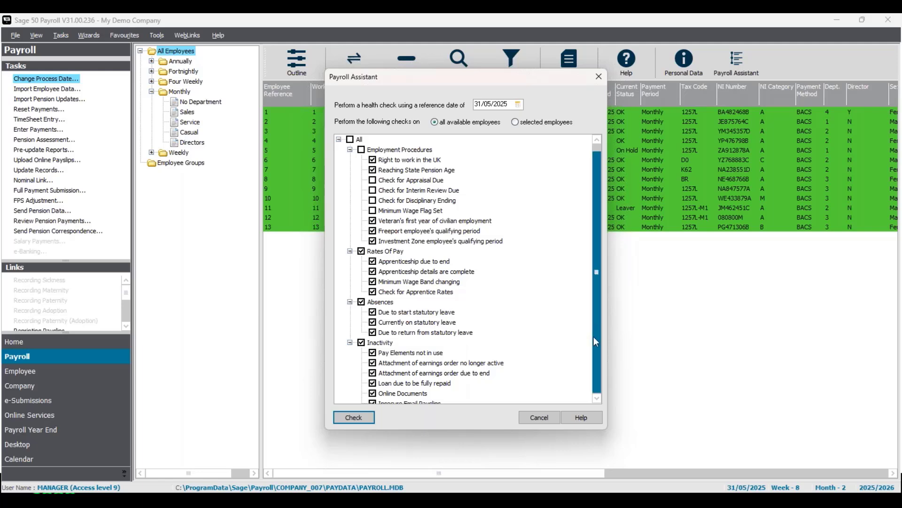
{"action": "scroll", "coordinate": [593, 336], "scroll_direction": "down", "scroll_amount": 1}
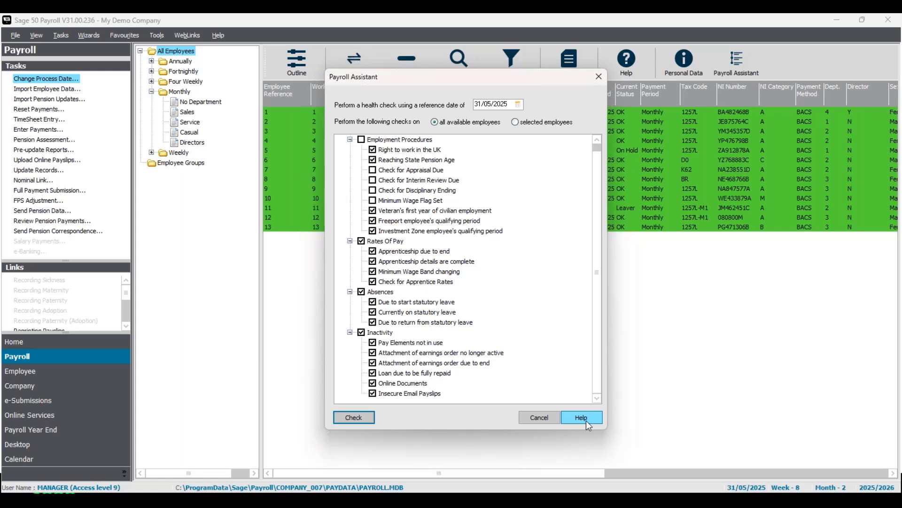
{"action": "scroll", "coordinate": [597, 372], "scroll_direction": "up", "scroll_amount": 1}
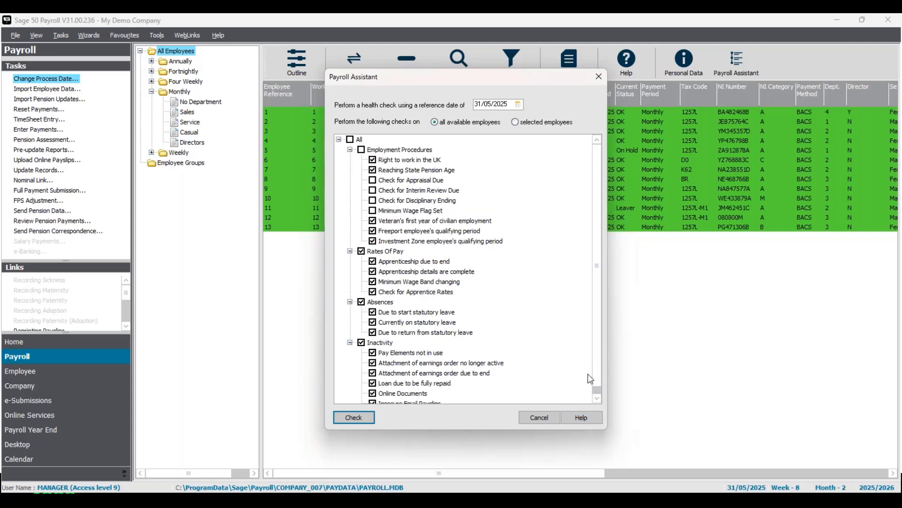
Step: Run the health check and review its Search Results, Requires Attention and Advisory items
{"action": "left_click", "coordinate": [355, 417]}
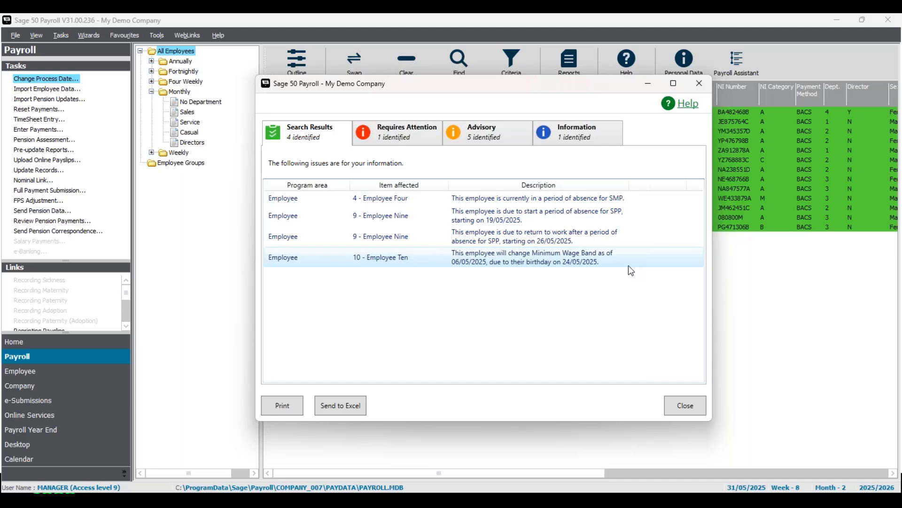
{"action": "left_click", "coordinate": [411, 140]}
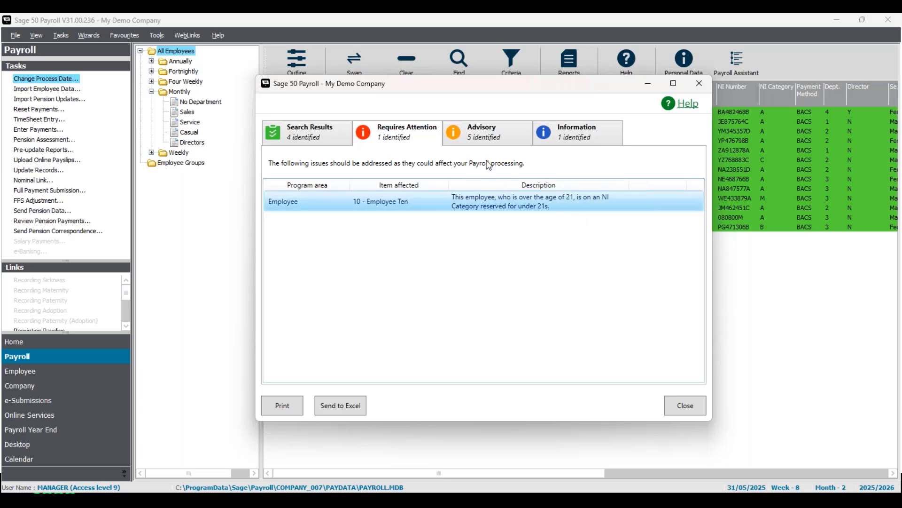
{"action": "left_click", "coordinate": [509, 142]}
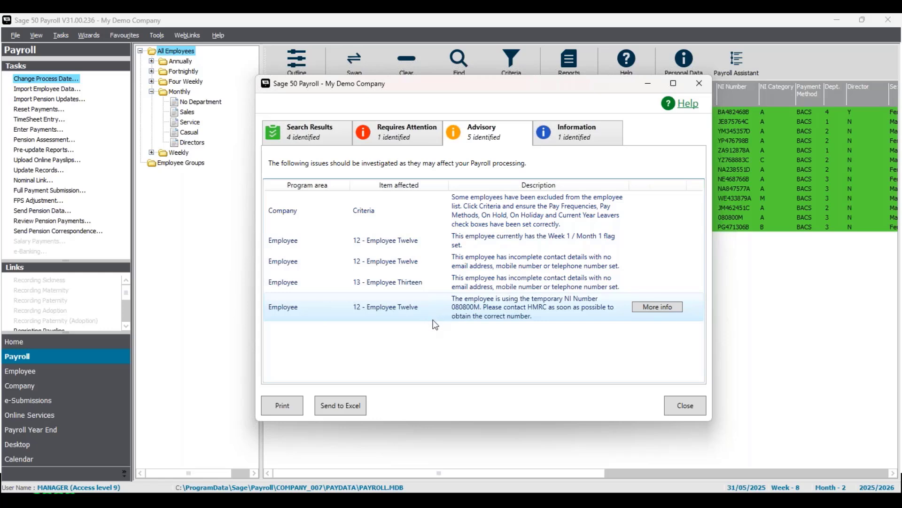
Step: Read the extra information on the temporary NI number advisory and review the Information items
{"action": "left_click", "coordinate": [658, 307]}
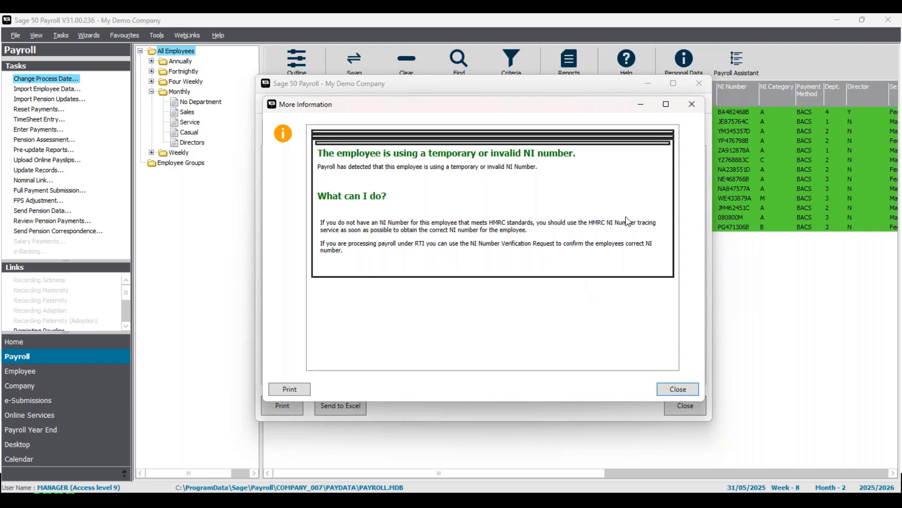
{"action": "left_click", "coordinate": [693, 105]}
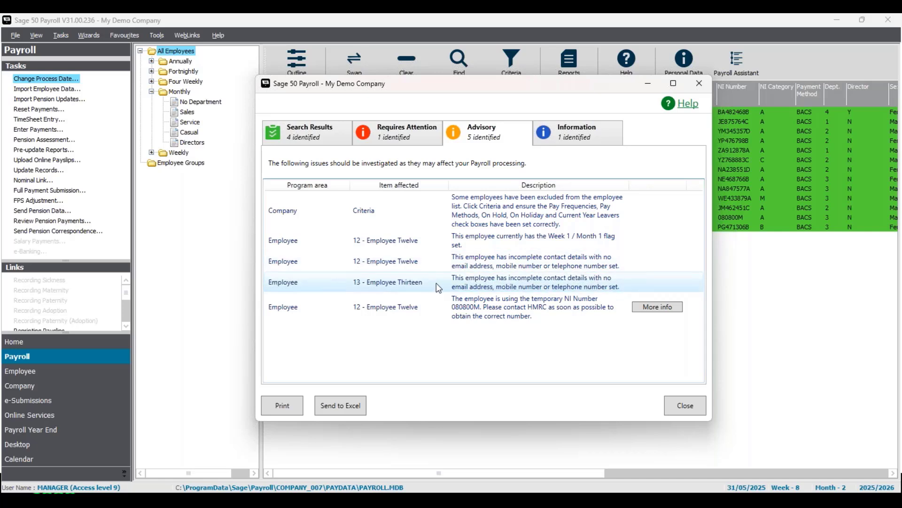
{"action": "left_click", "coordinate": [597, 130]}
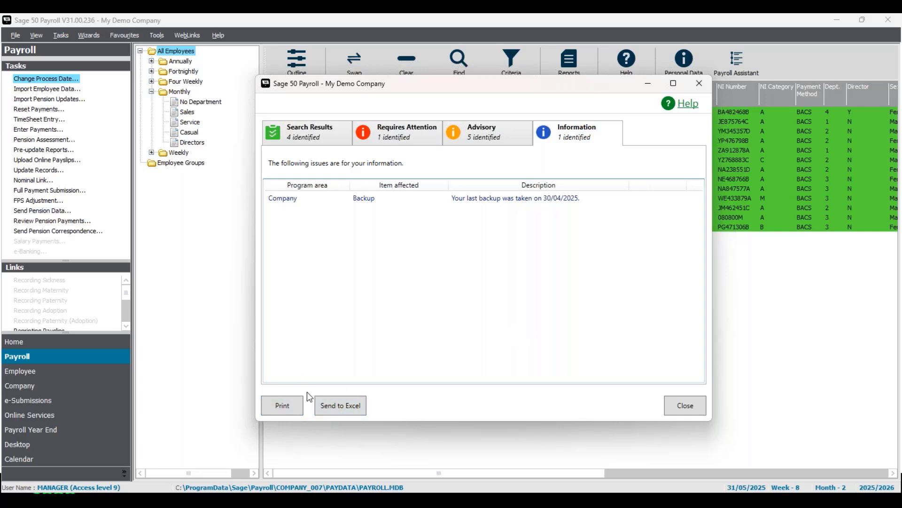
Step: View the print options for the Advisory items and the advisory report PDF in the browser, and close the health check results
{"action": "left_click", "coordinate": [477, 143]}
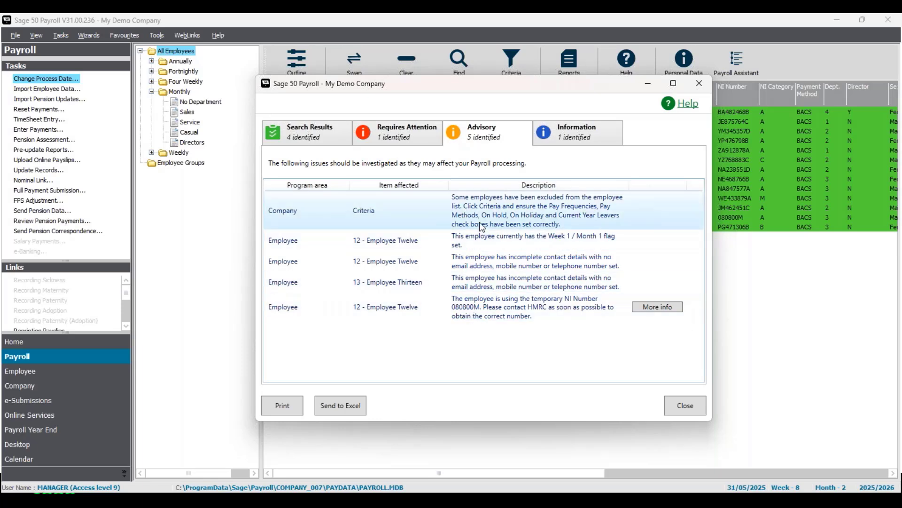
{"action": "left_click", "coordinate": [283, 413]}
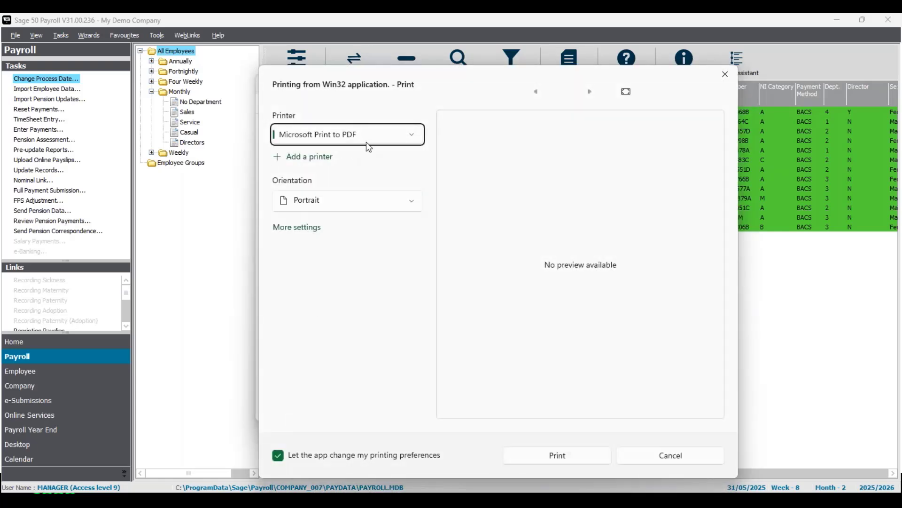
{"action": "left_click", "coordinate": [653, 456]}
{"action": "left_click", "coordinate": [554, 448]}
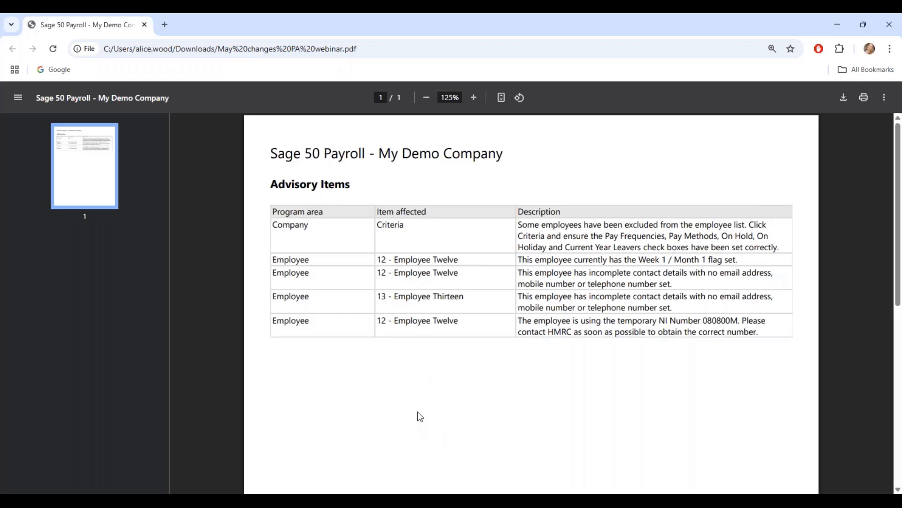
{"action": "left_click", "coordinate": [843, 32]}
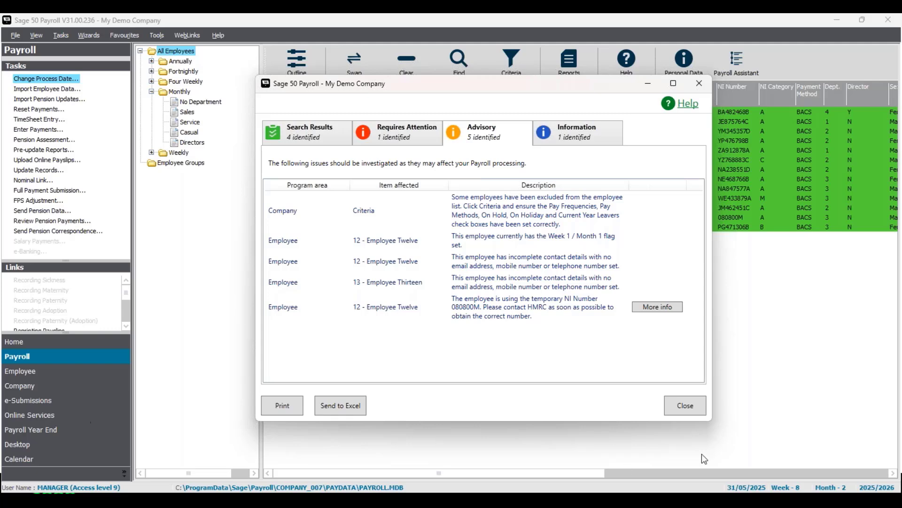
{"action": "left_click", "coordinate": [695, 408]}
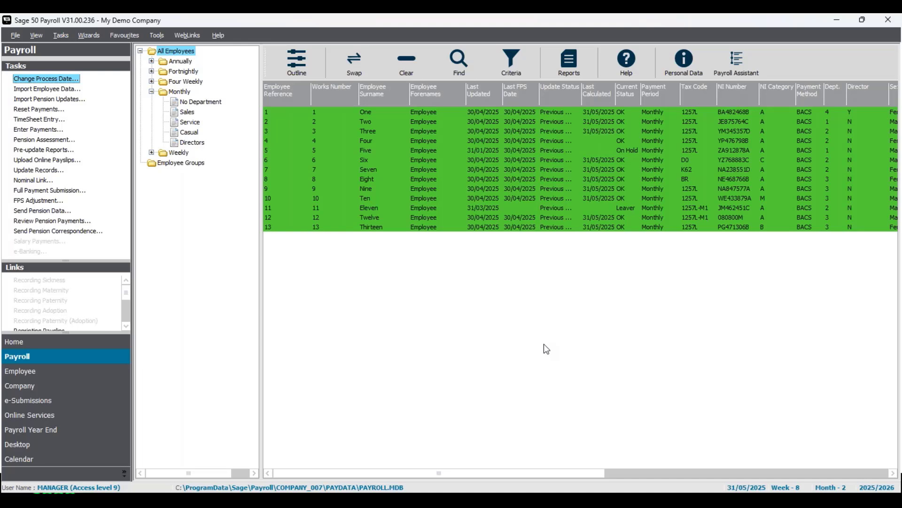
Step: Reopen the Payroll Assistant and set the health check reference date to 31/08/2025
{"action": "left_click", "coordinate": [743, 65]}
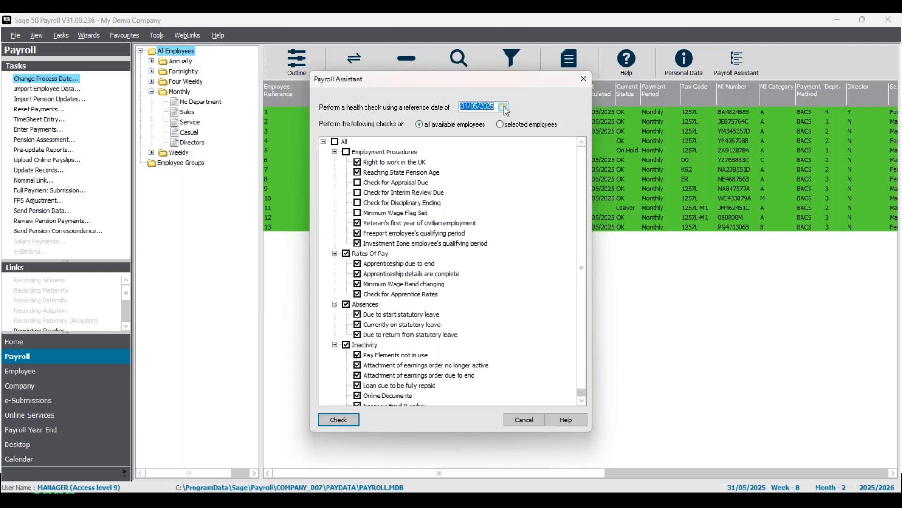
{"action": "left_click", "coordinate": [504, 106]}
{"action": "left_click", "coordinate": [545, 119]}
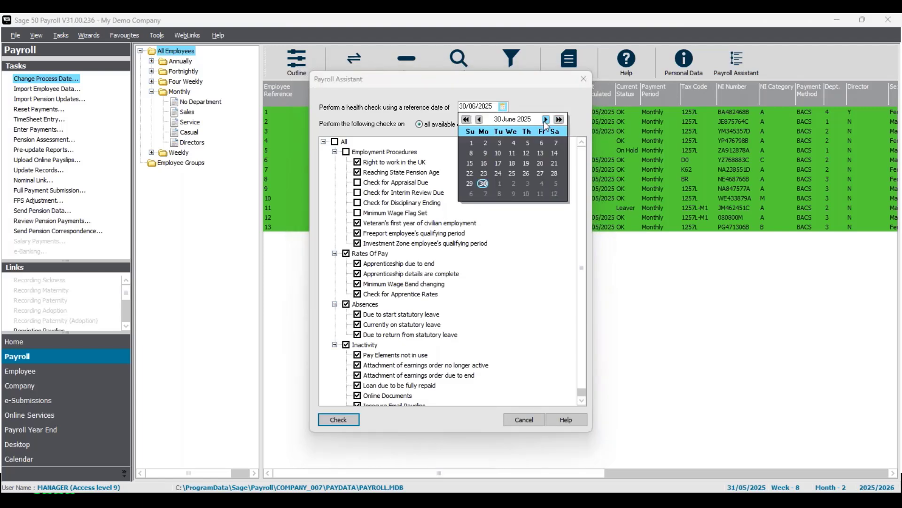
{"action": "left_click", "coordinate": [546, 119]}
{"action": "left_click", "coordinate": [546, 119]}
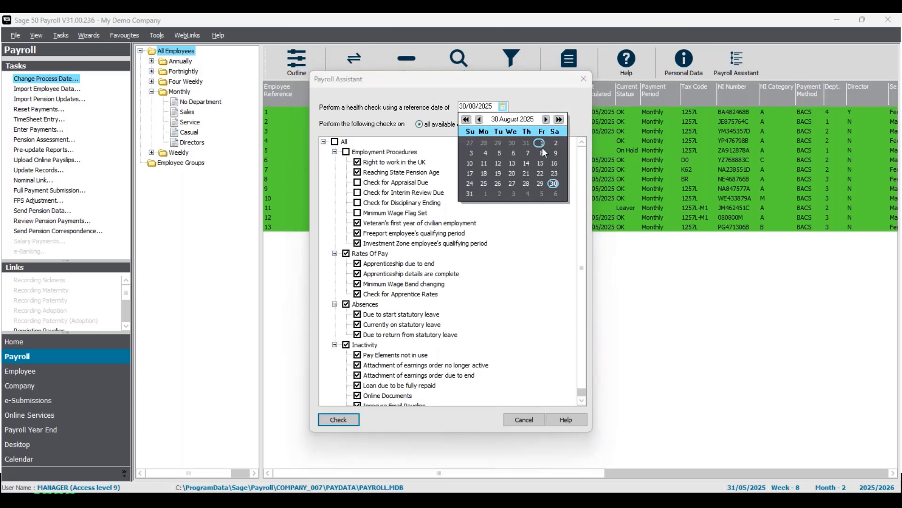
{"action": "left_click", "coordinate": [469, 194]}
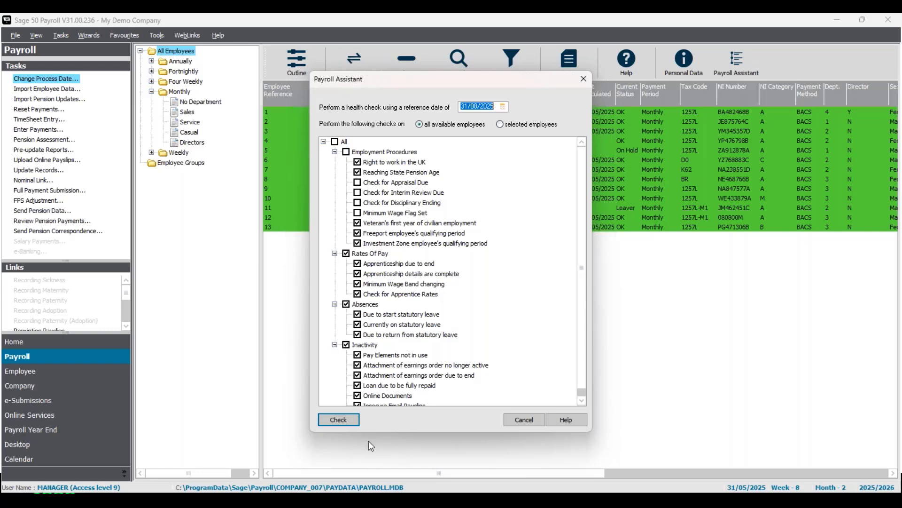
Step: Run the health check for the new reference date, review the Search Results and close them
{"action": "left_click", "coordinate": [339, 422]}
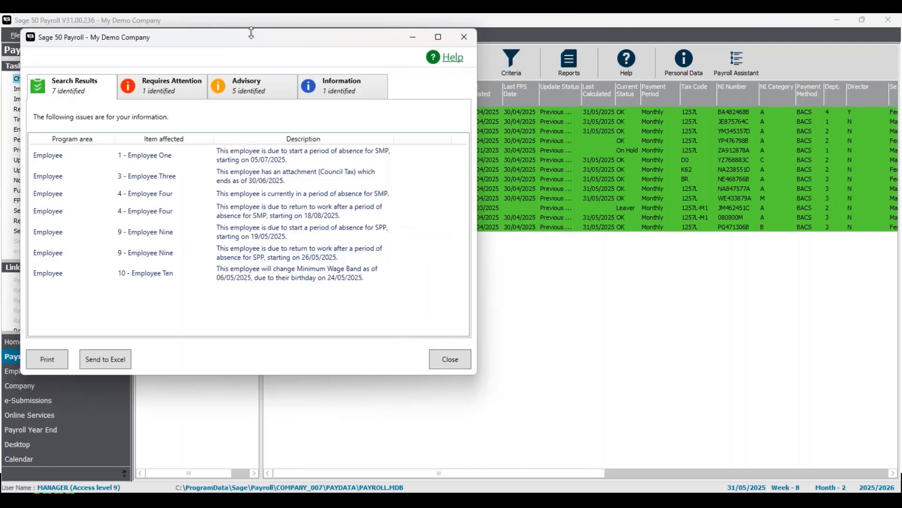
{"action": "left_click_drag", "start_coordinate": [250, 38], "coordinate": [482, 70]}
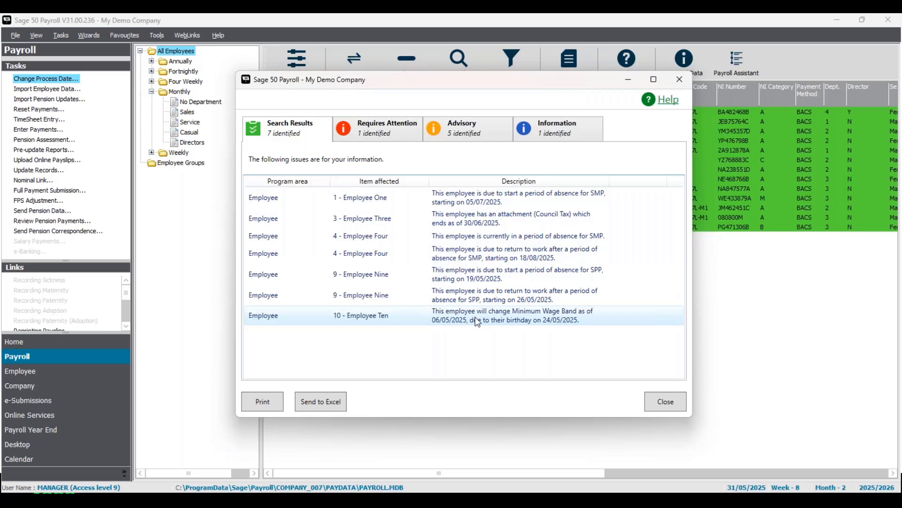
{"action": "left_click", "coordinate": [670, 406]}
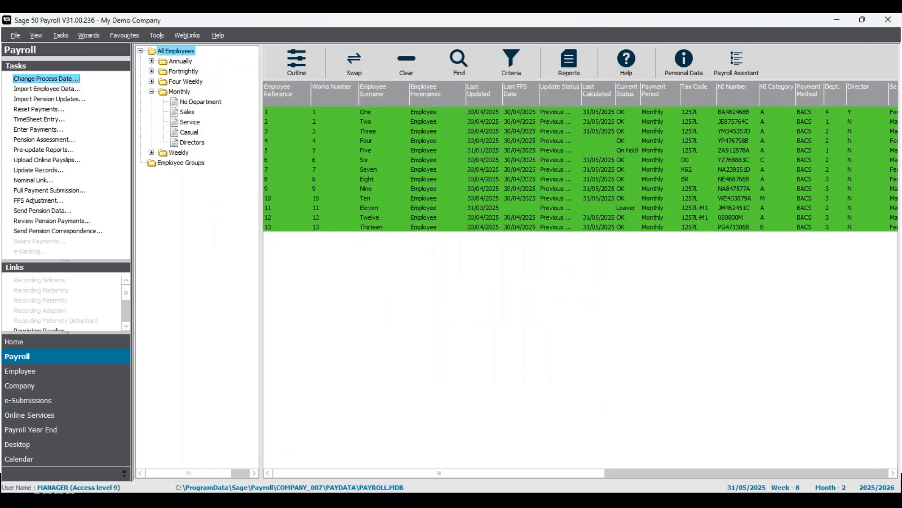